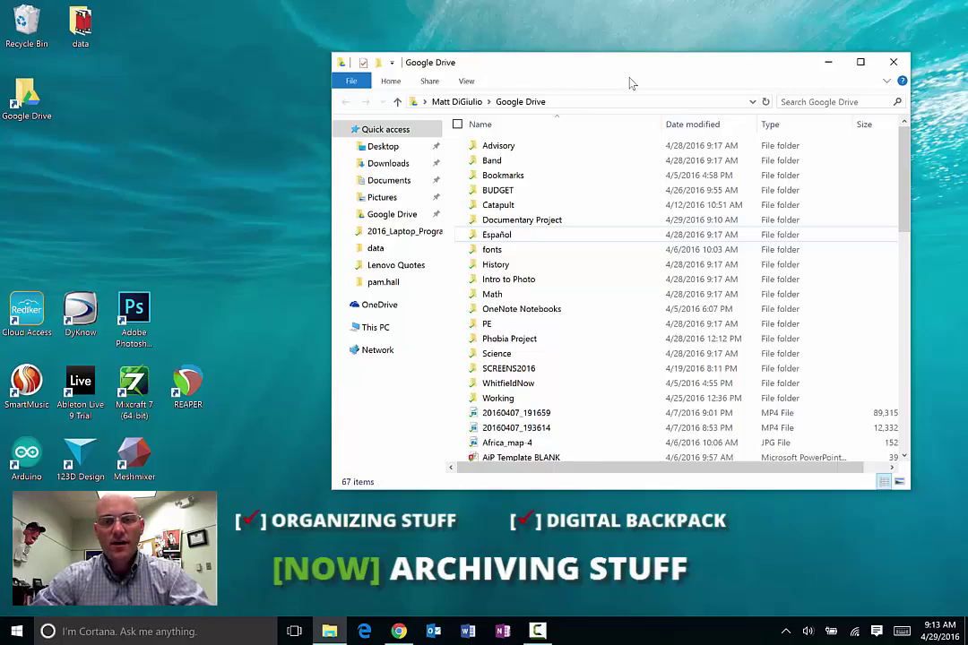
# Open Google Drive Preferences from the tray icon to see the selected sync folders (5.8 GB of 28.7 GB)
pyautogui.moveTo(602, 68); pyautogui.dragTo(572, 73)
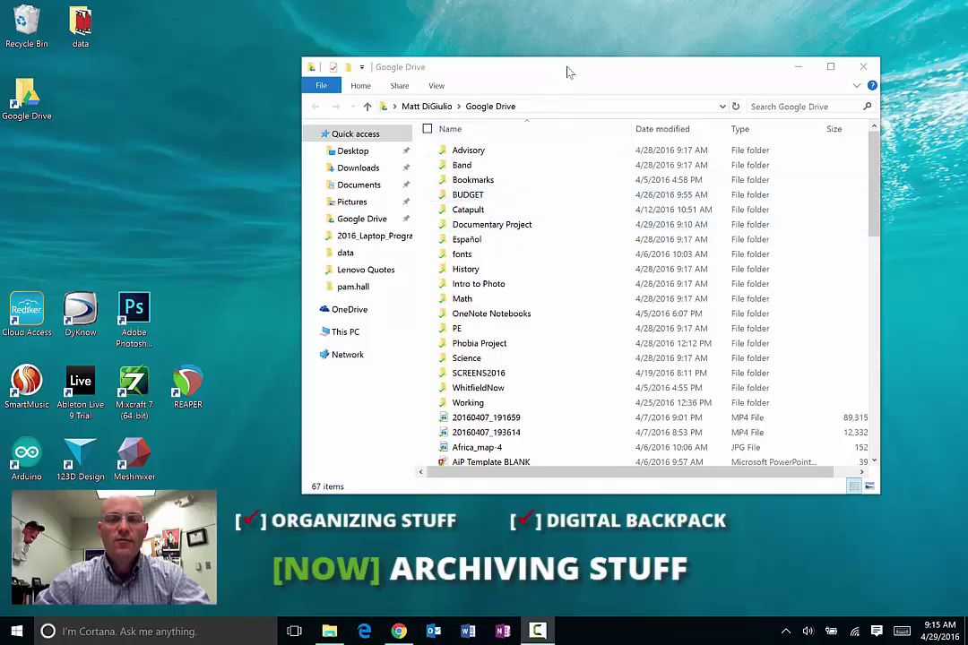
pyautogui.moveTo(568, 72); pyautogui.dragTo(503, 72)
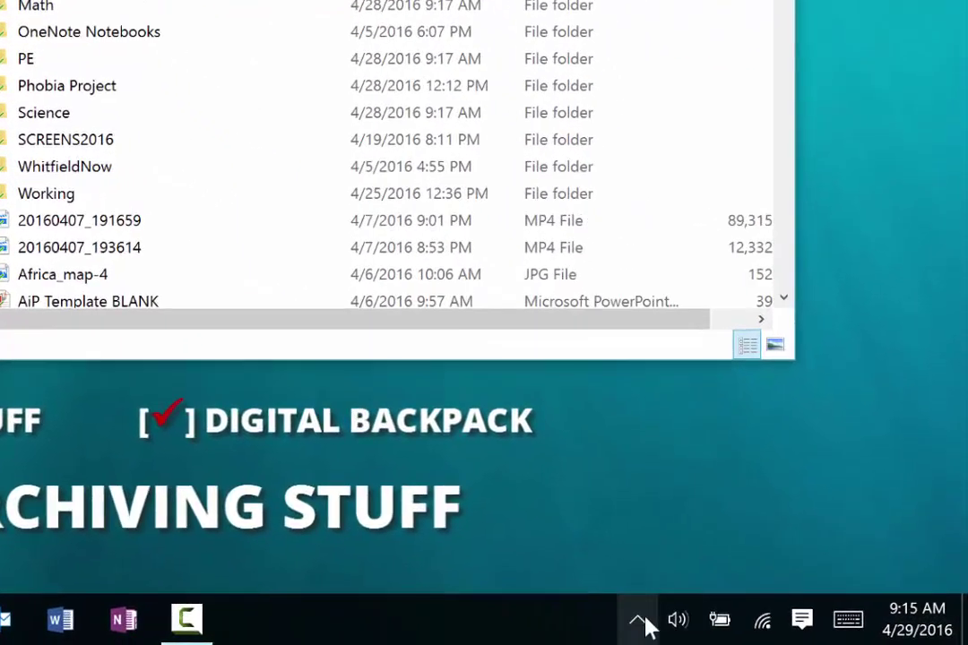
pyautogui.click(638, 622)
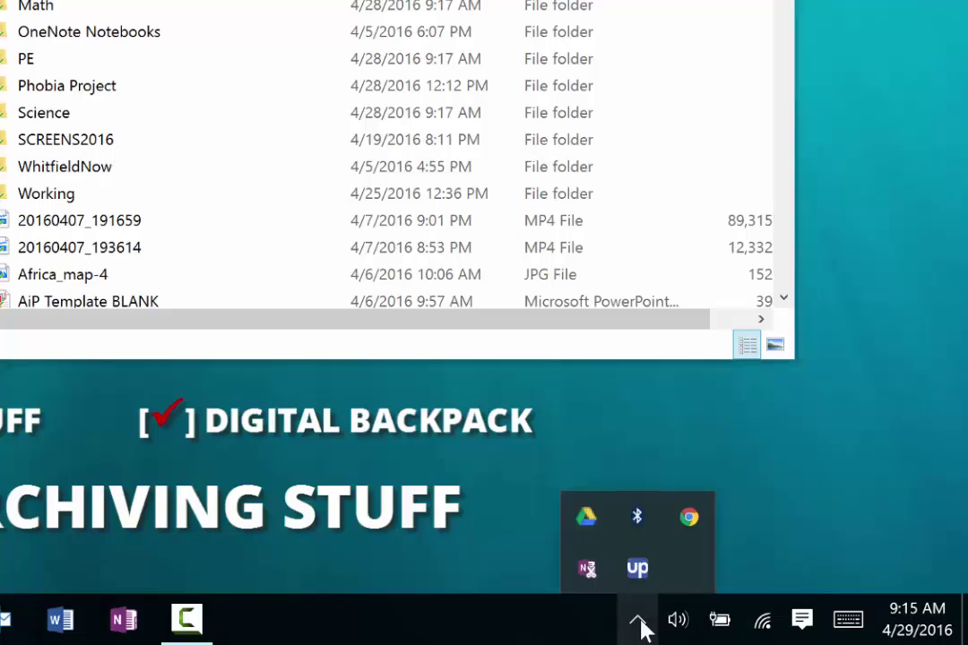
pyautogui.click(587, 518)
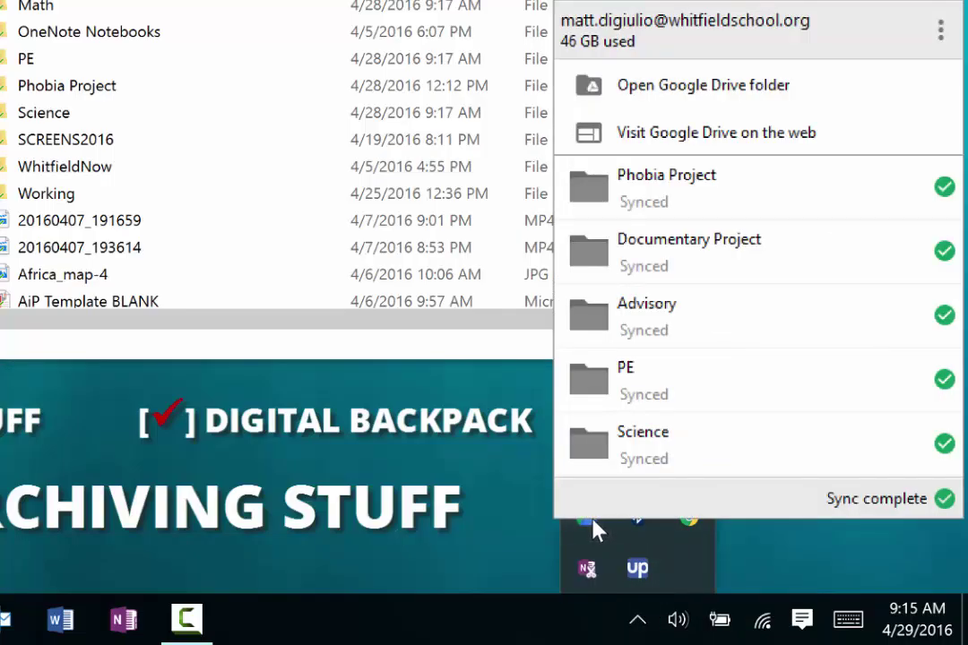
pyautogui.click(941, 31)
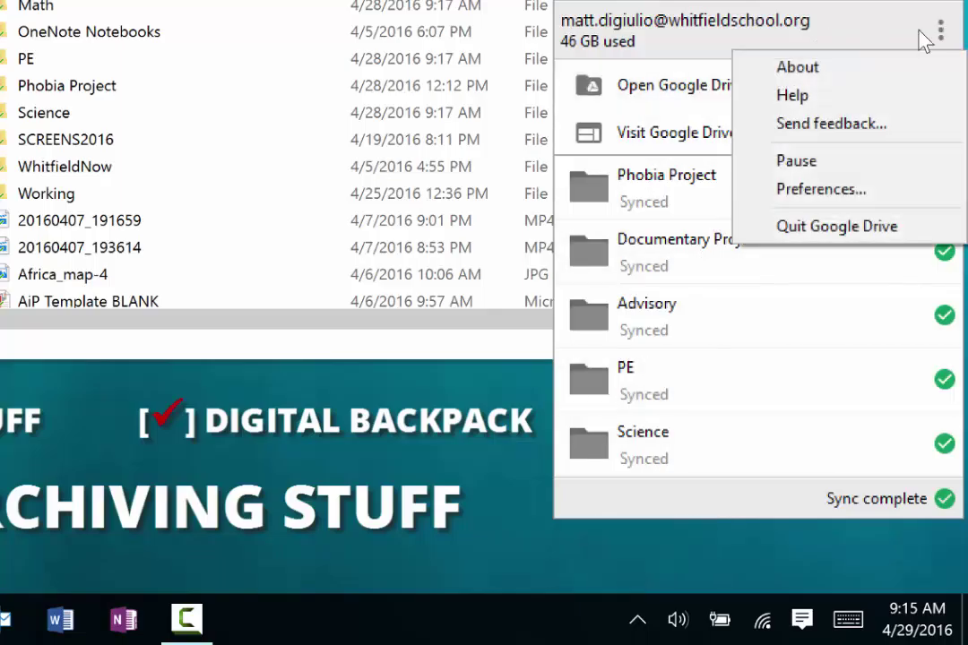
pyautogui.click(789, 188)
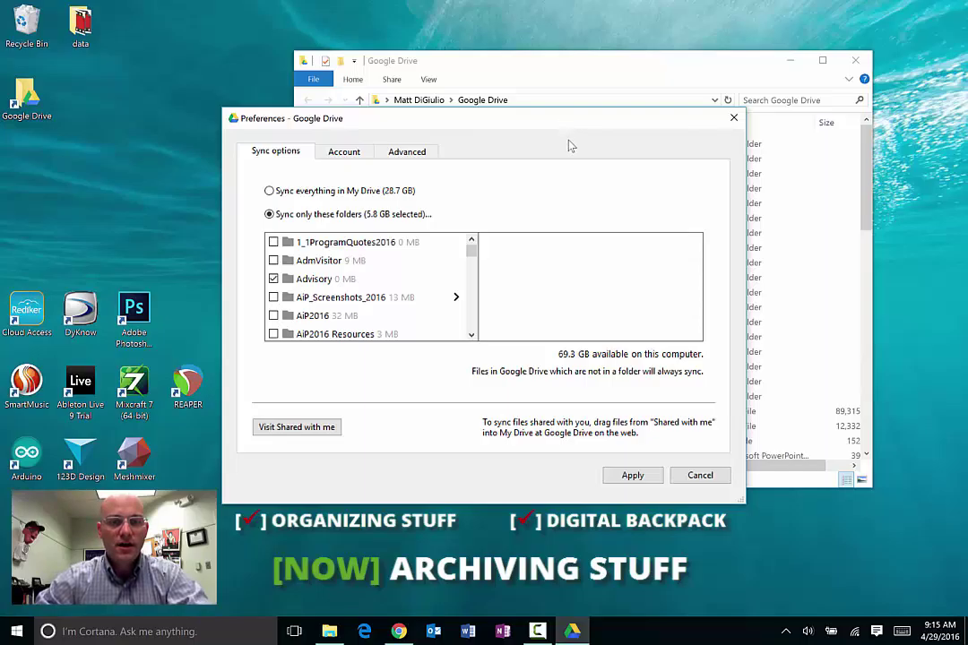
# Place Preferences beside the local folder and untick Documentary Project in the Sync options list
pyautogui.moveTo(499, 125); pyautogui.dragTo(389, 123)
pyautogui.moveTo(448, 61); pyautogui.dragTo(542, 70)
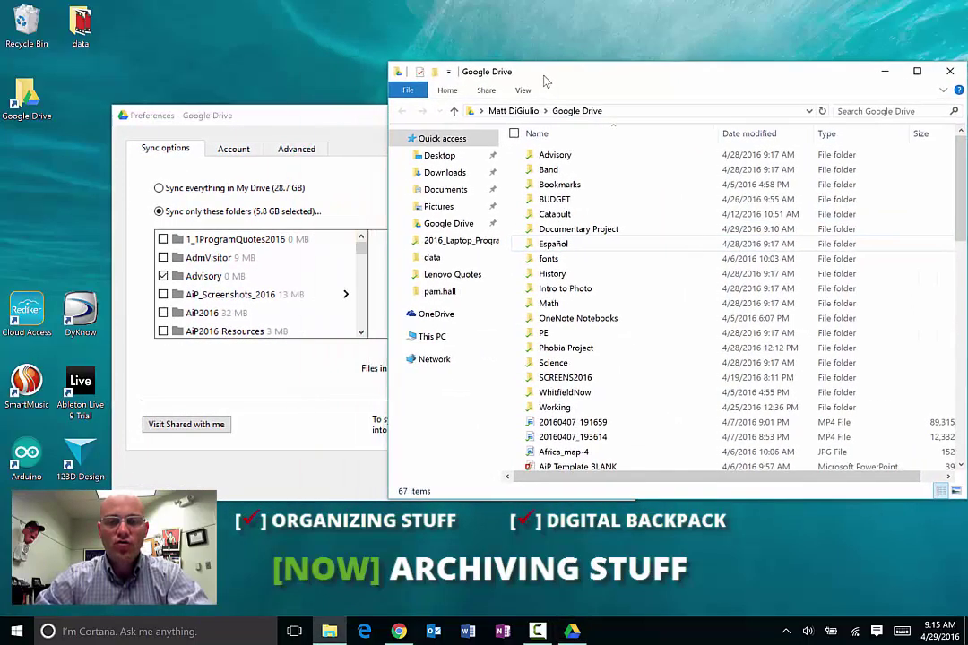
pyautogui.click(570, 231)
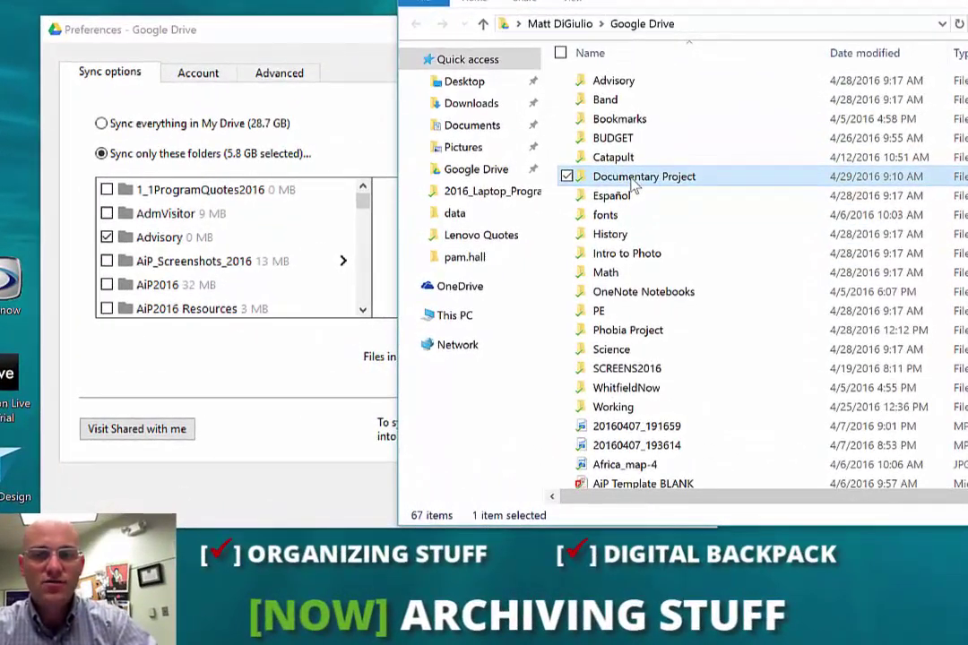
pyautogui.click(346, 46)
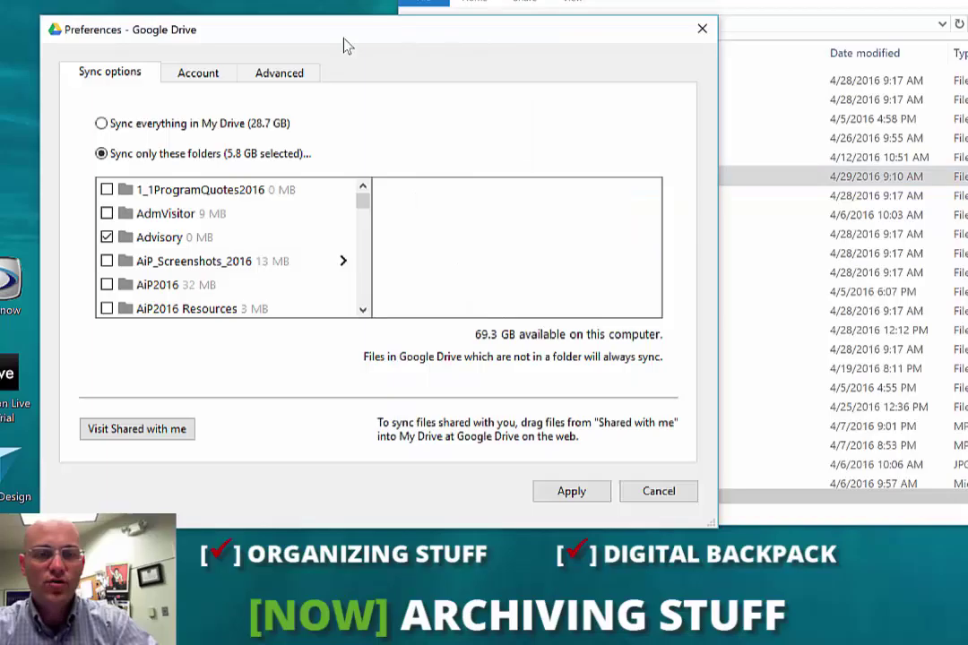
pyautogui.scroll(-2, 133, 102)
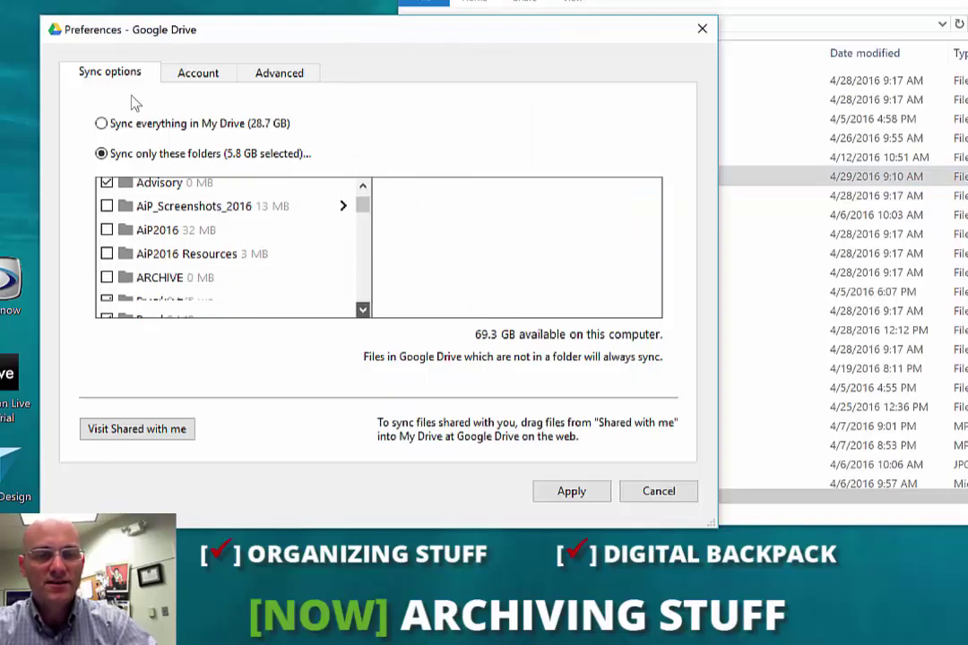
pyautogui.scroll(-4, 133, 102)
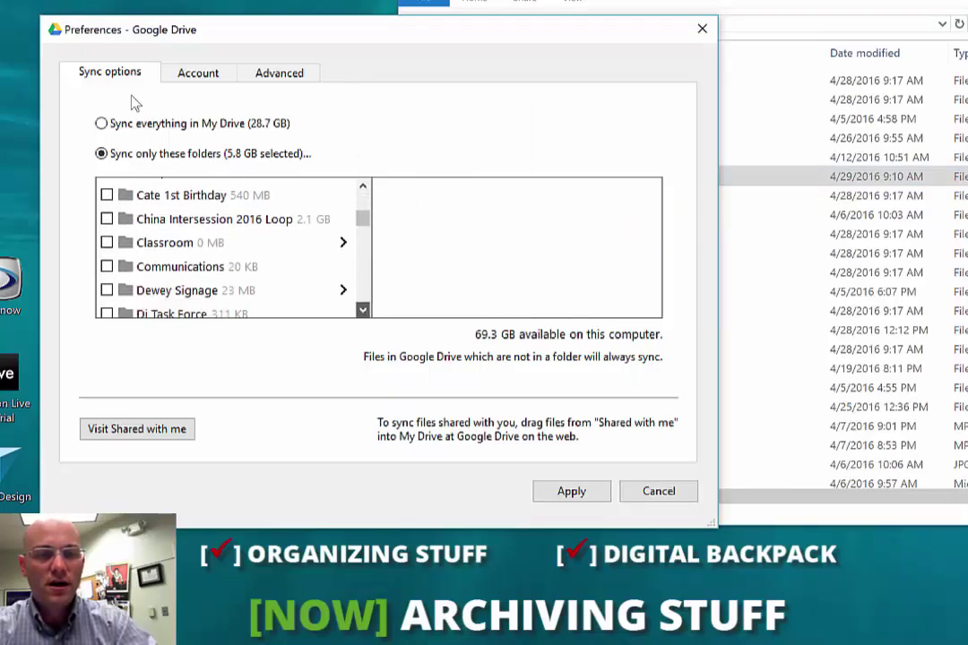
pyautogui.scroll(-1, 133, 102)
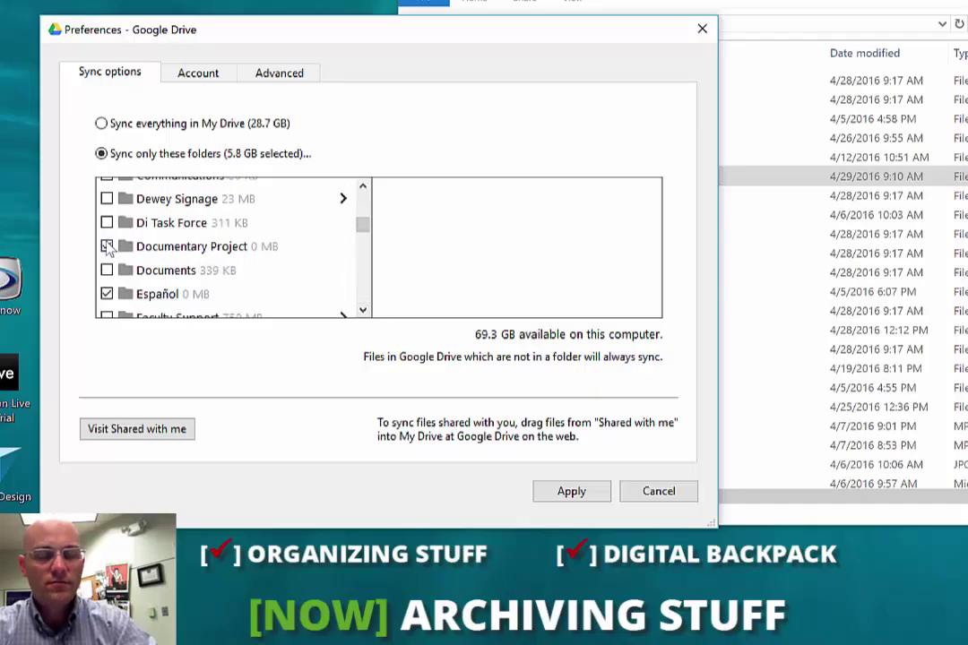
pyautogui.click(107, 246)
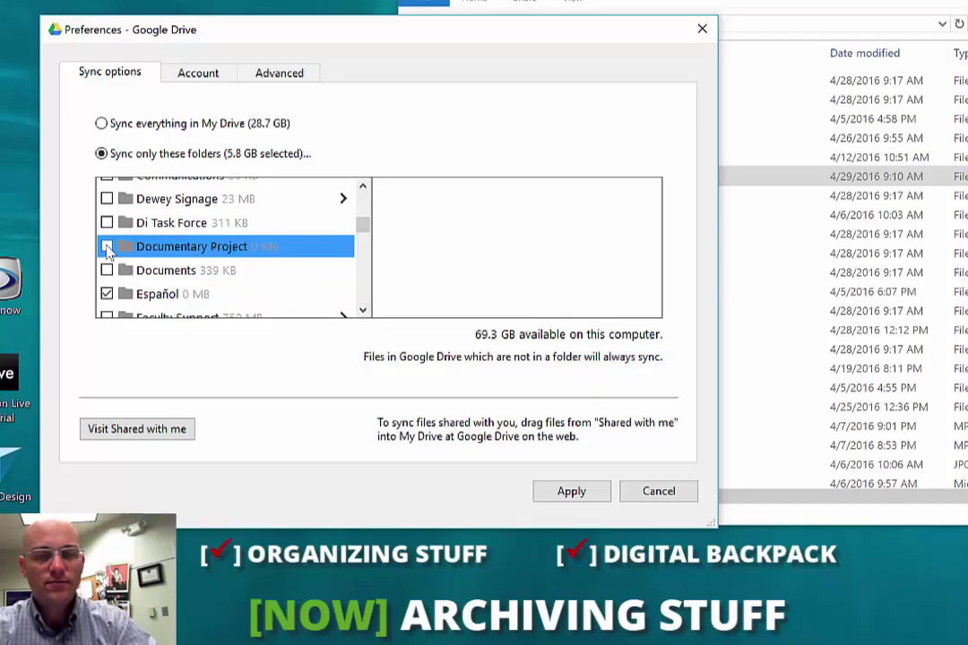
# Apply the sync change so Documentary Project is removed from this computer
pyautogui.moveTo(497, 31); pyautogui.dragTo(804, 78)
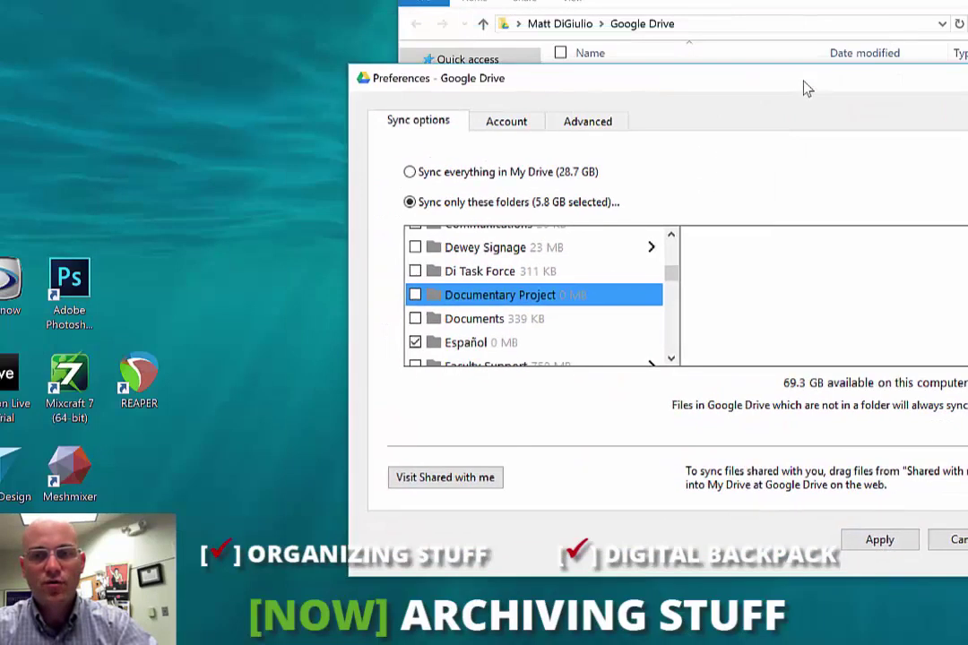
pyautogui.click(832, 3)
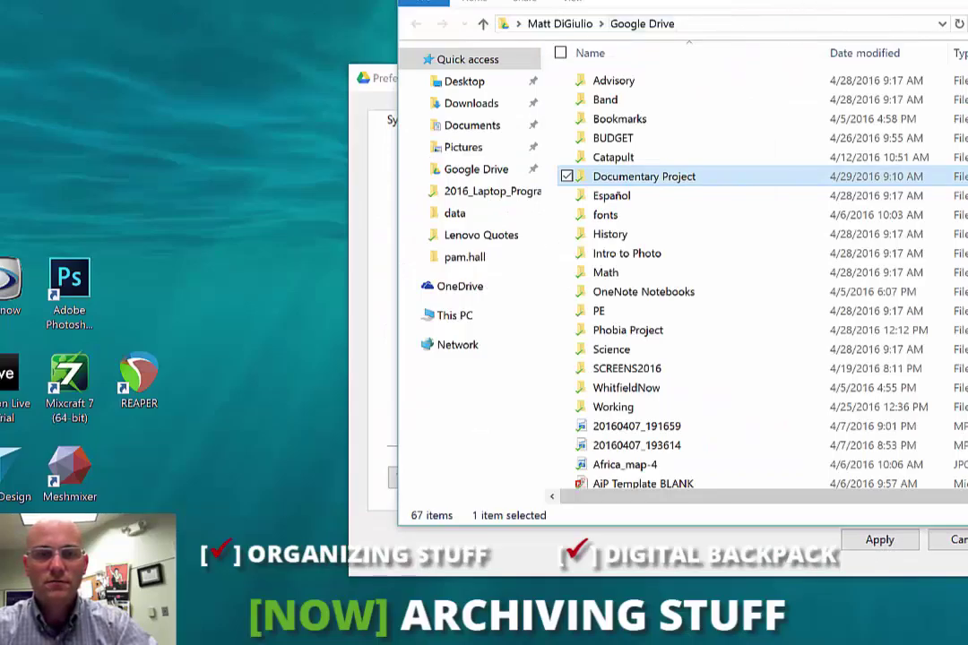
pyautogui.moveTo(674, 2); pyautogui.dragTo(153, 2)
pyautogui.click(848, 80)
pyautogui.moveTo(849, 79); pyautogui.dragTo(884, 36)
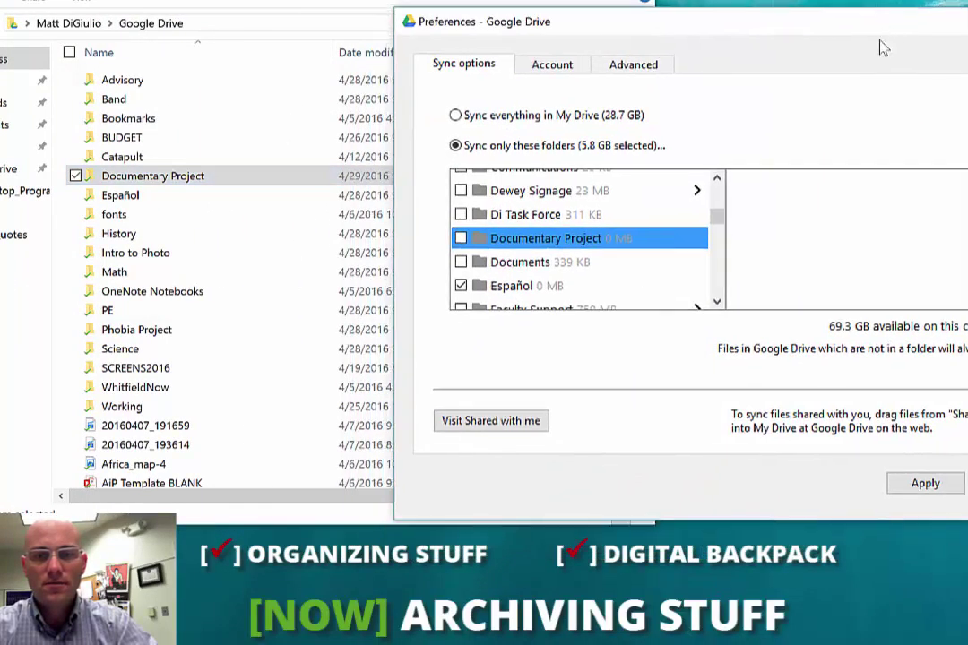
pyautogui.click(928, 485)
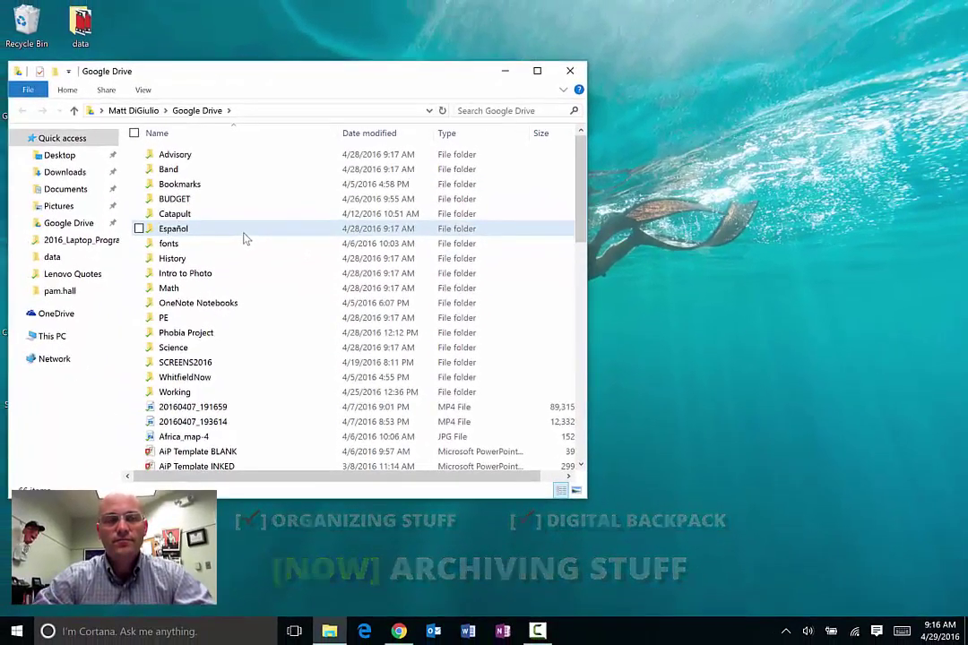
# Check in Chrome that Documentary Project is still in My Drive online, then minimize Chrome
pyautogui.click(401, 632)
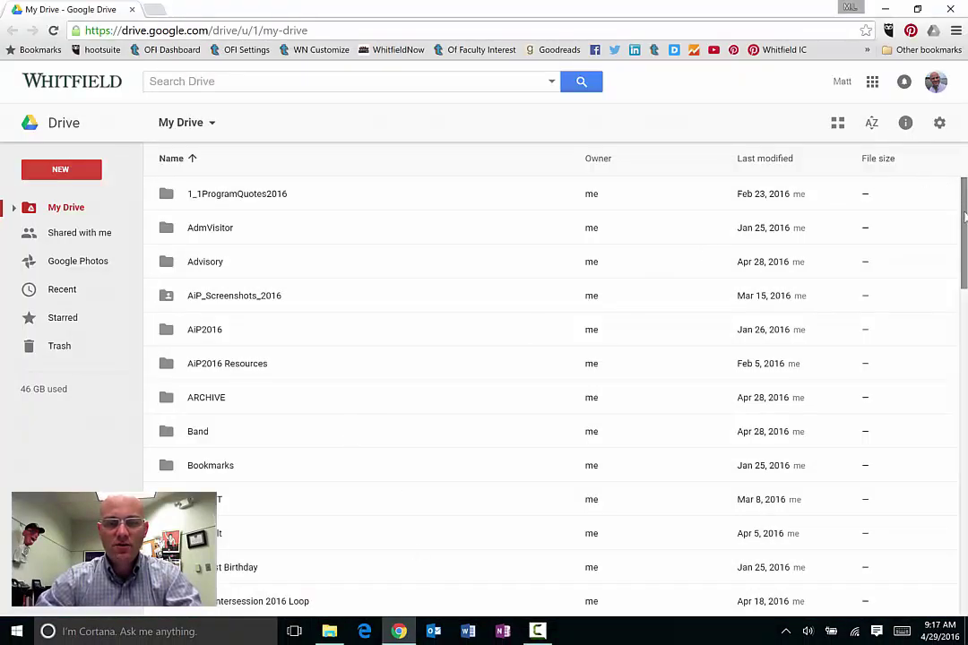
pyautogui.moveTo(959, 207); pyautogui.dragTo(961, 320)
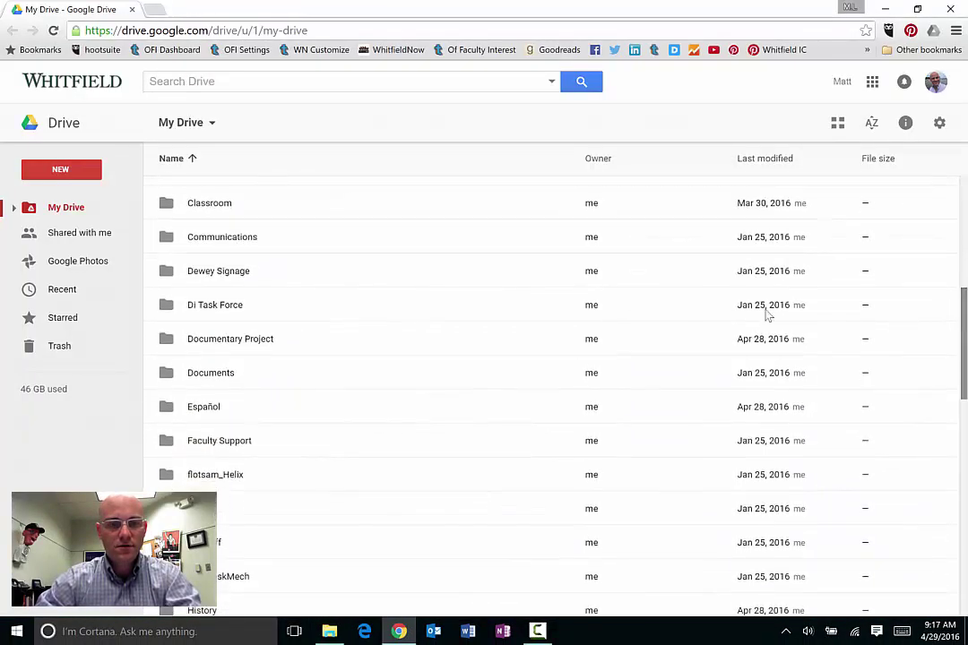
pyautogui.moveTo(237, 330); pyautogui.dragTo(272, 335)
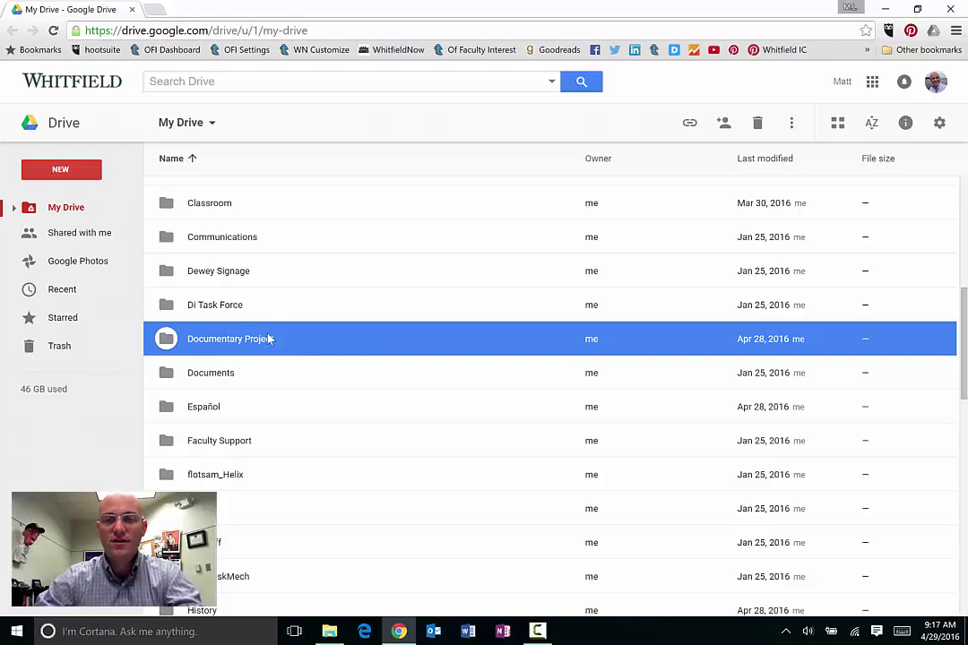
pyautogui.click(889, 9)
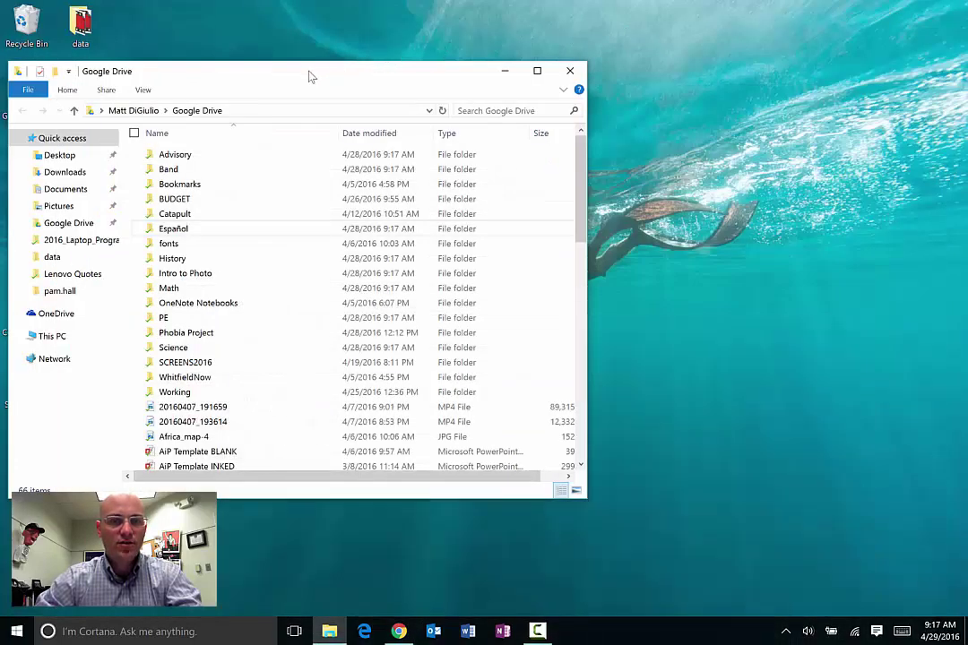
# Select the Advisory, Band, Español and History folders, then clear the selection
pyautogui.moveTo(304, 77); pyautogui.dragTo(467, 70)
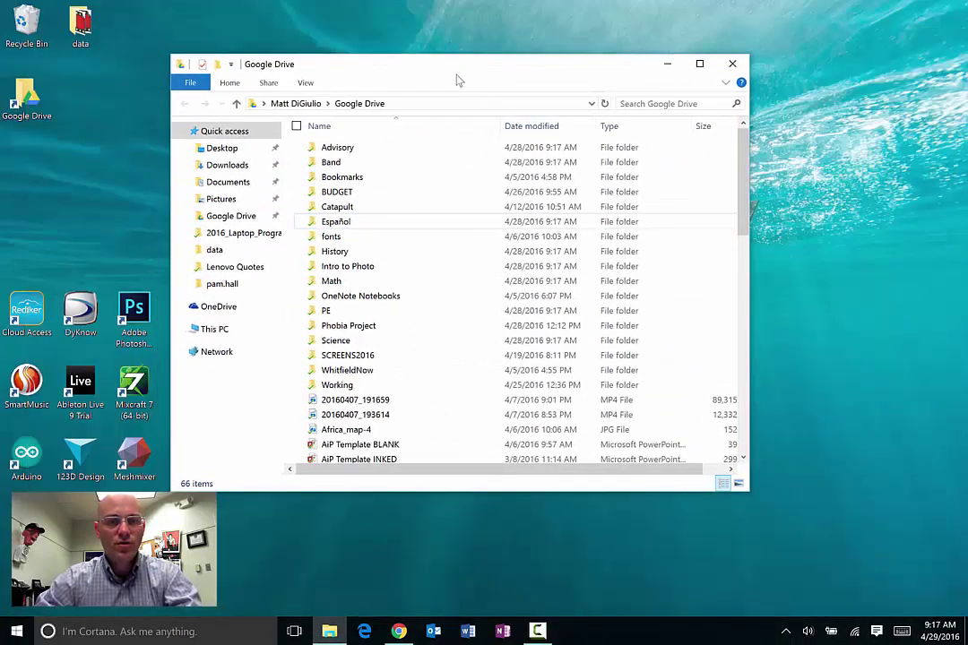
pyautogui.click(370, 154)
pyautogui.keyDown('ctrl'); pyautogui.click(365, 165); pyautogui.keyUp('ctrl')
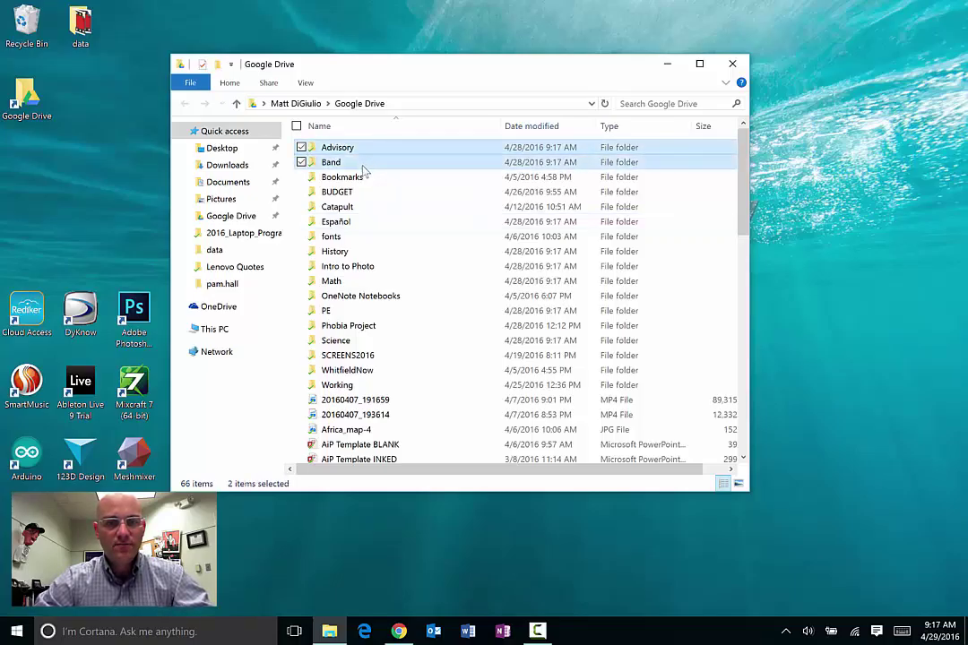
pyautogui.keyDown('ctrl'); pyautogui.click(350, 224); pyautogui.keyUp('ctrl')
pyautogui.keyDown('ctrl'); pyautogui.click(339, 252); pyautogui.keyUp('ctrl')
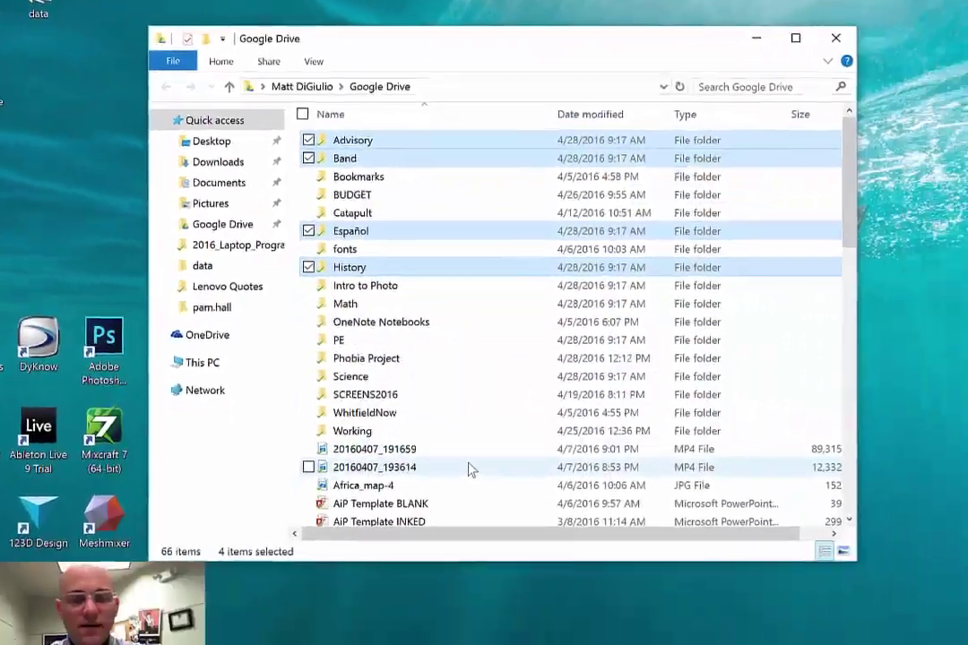
pyautogui.click(424, 425)
# Create a new folder through the right-click New menu and name it 'Freshman Year'
pyautogui.rightClick(423, 423)
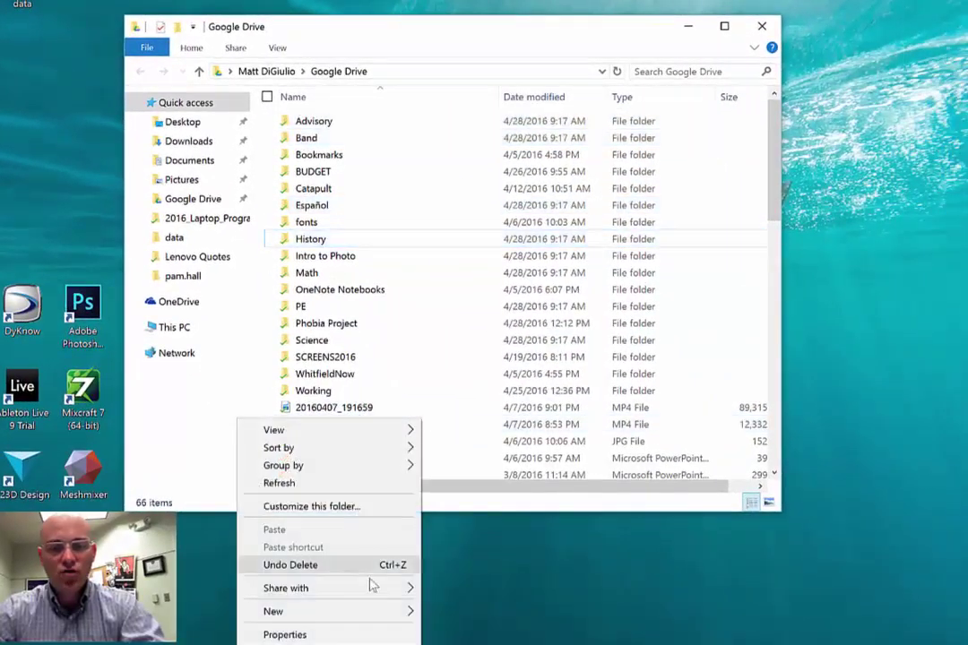
pyautogui.moveTo(392, 610)
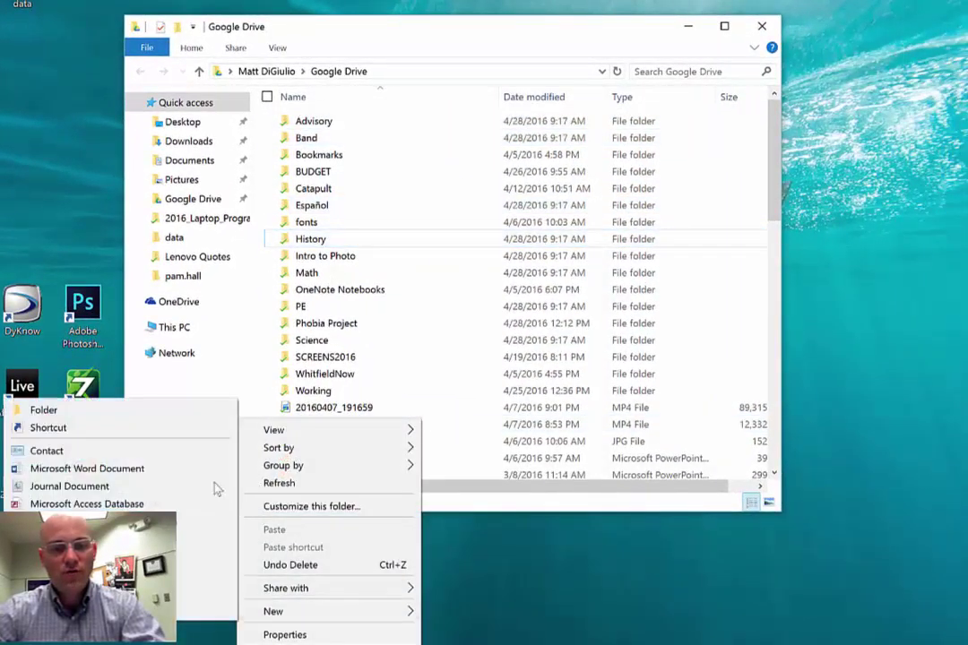
pyautogui.click(190, 411)
pyautogui.write('Fr')
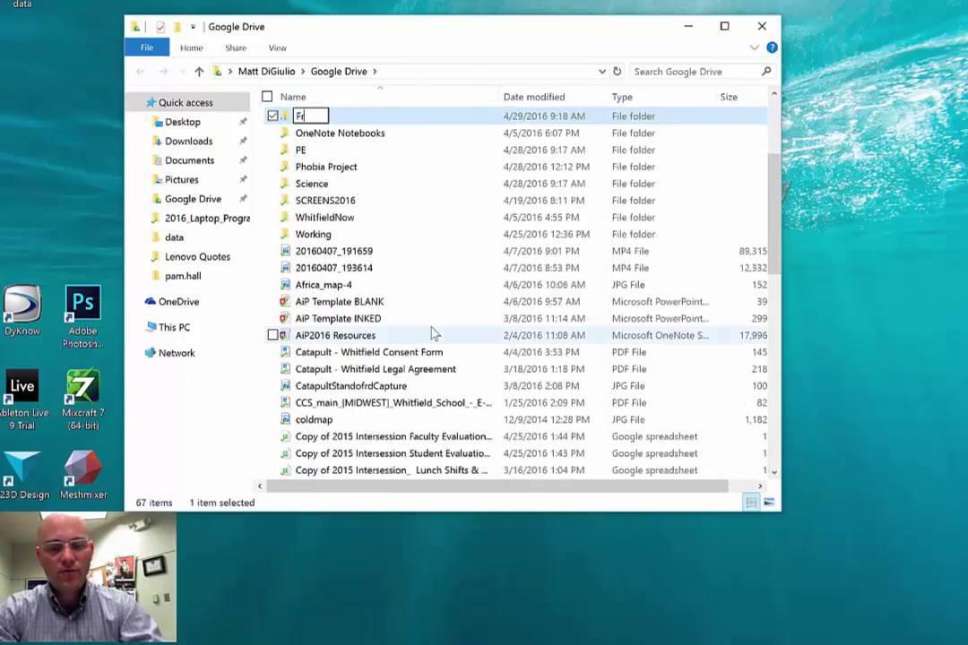
pyautogui.write('eshman Year')
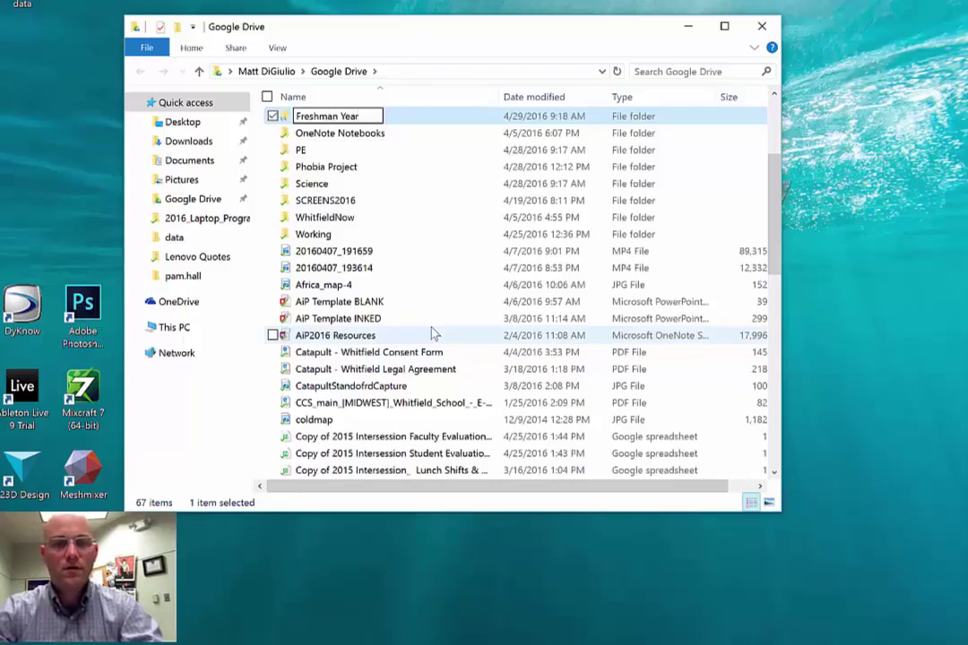
pyautogui.press('Return')
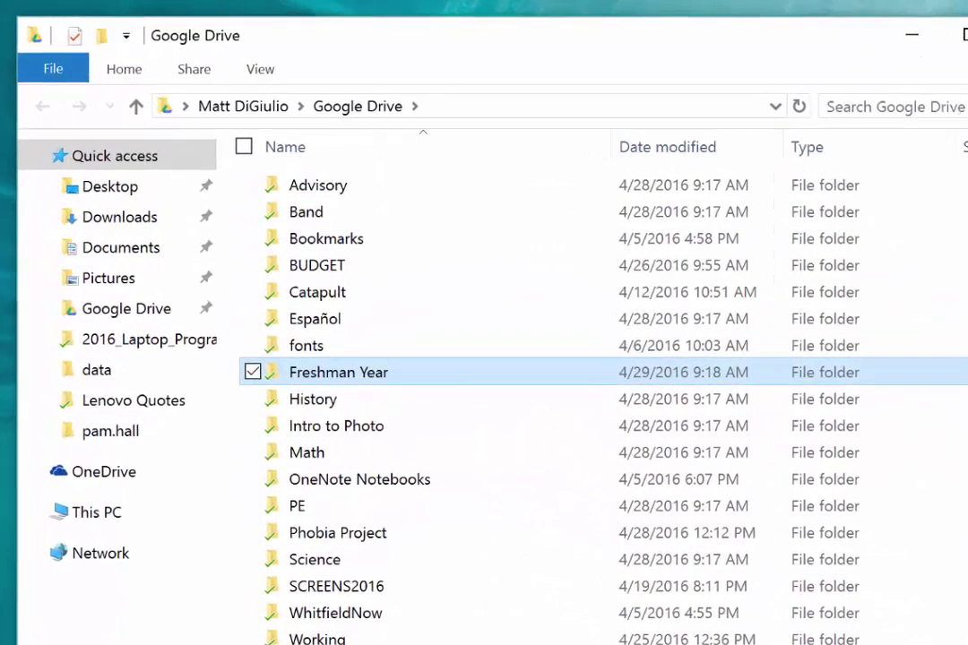
# Ctrl-select the nine class folders, Advisory through Phobia Project, and drop them onto Freshman Year
pyautogui.click(338, 192)
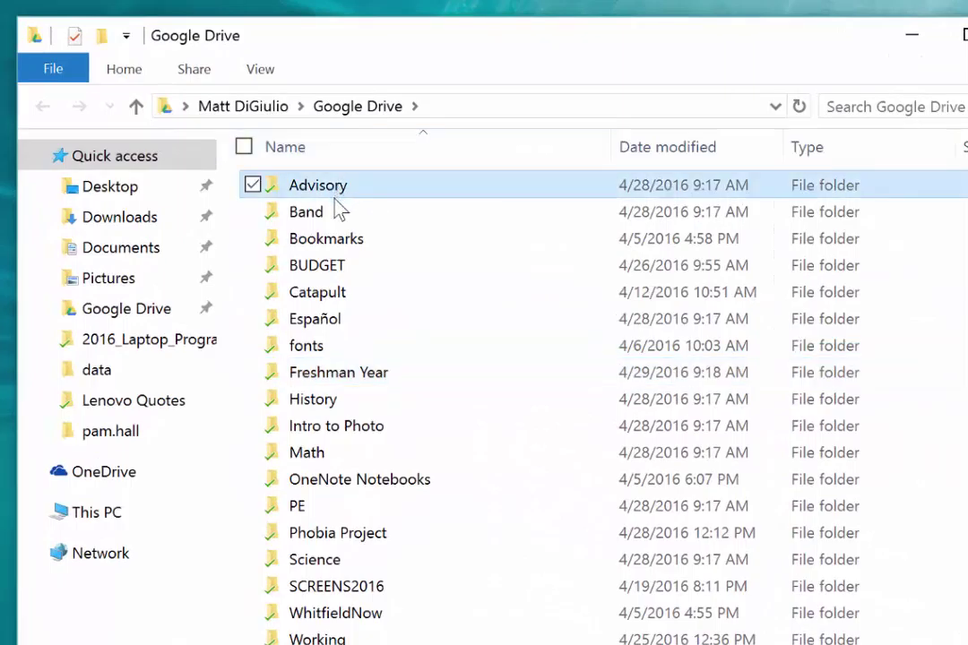
pyautogui.keyDown('ctrl'); pyautogui.click(337, 214); pyautogui.keyUp('ctrl')
pyautogui.keyDown('ctrl'); pyautogui.click(335, 324); pyautogui.keyUp('ctrl')
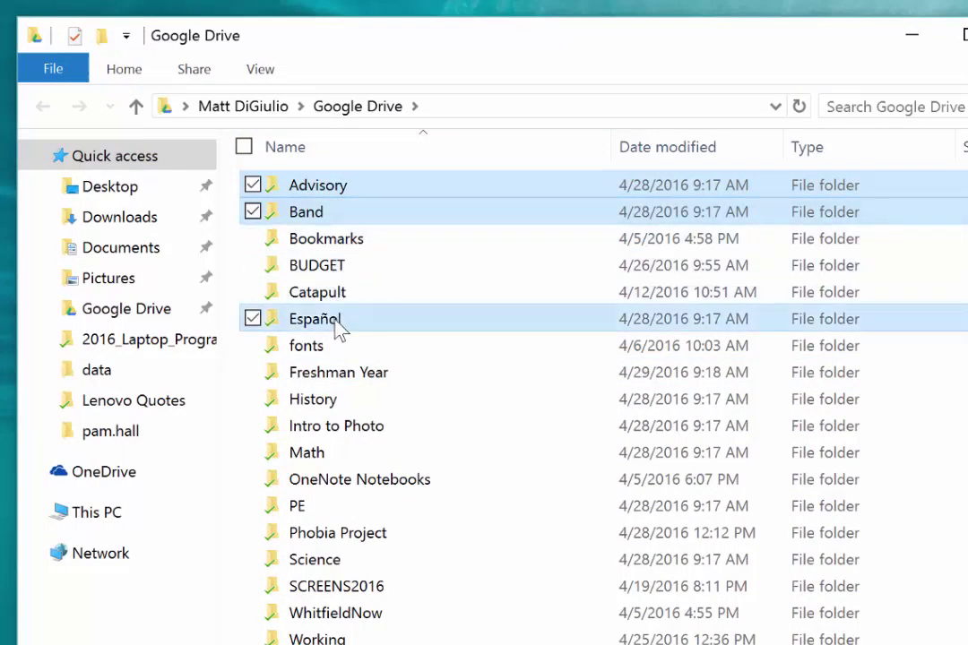
pyautogui.keyDown('ctrl'); pyautogui.click(357, 403); pyautogui.keyUp('ctrl')
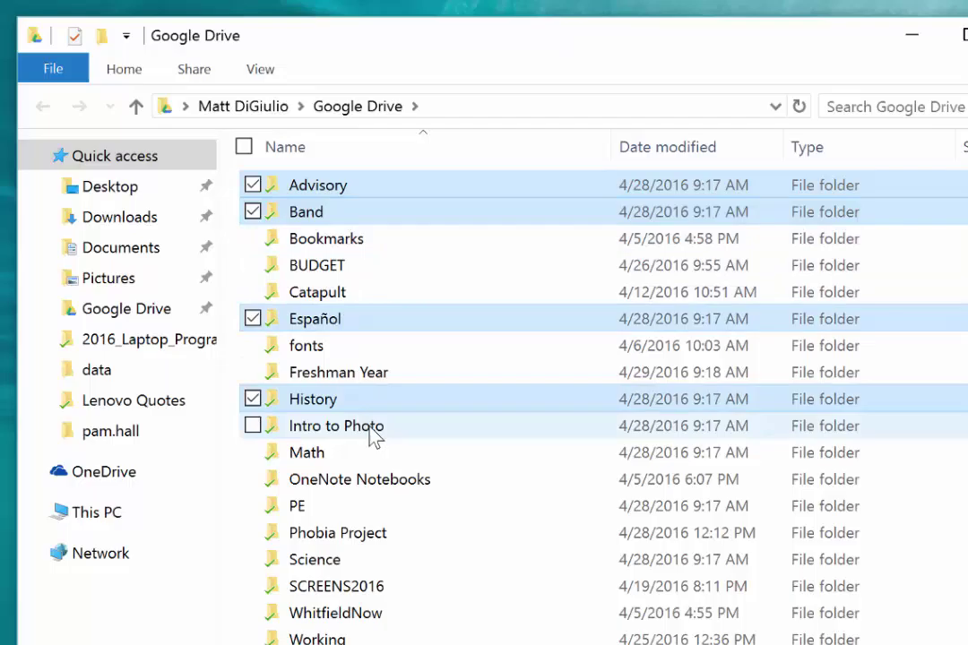
pyautogui.keyDown('ctrl'); pyautogui.click(374, 434); pyautogui.keyUp('ctrl')
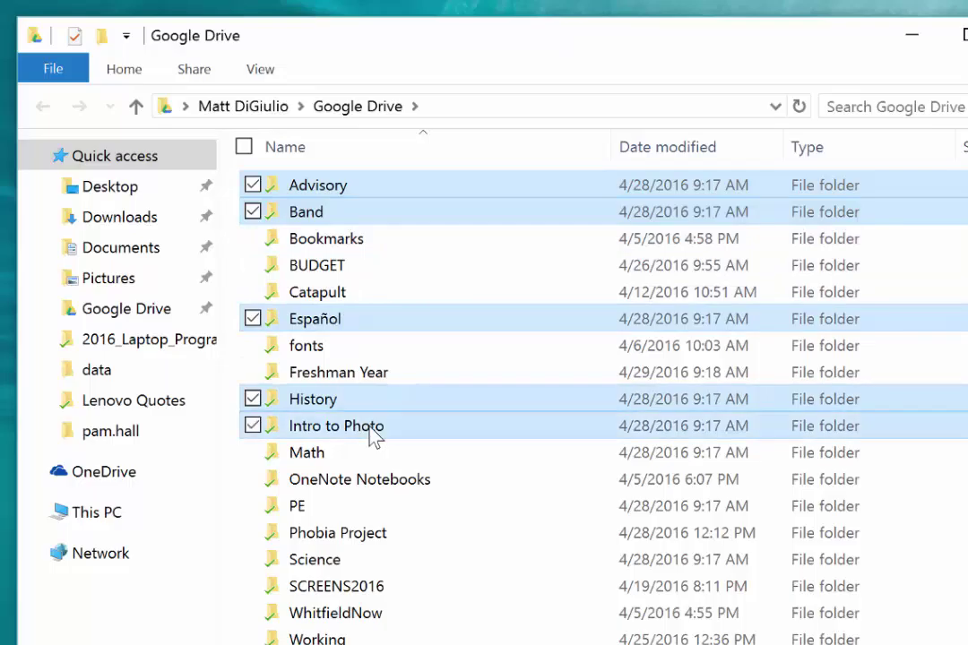
pyautogui.keyDown('ctrl'); pyautogui.click(356, 458); pyautogui.keyUp('ctrl')
pyautogui.keyDown('ctrl'); pyautogui.click(344, 509); pyautogui.keyUp('ctrl')
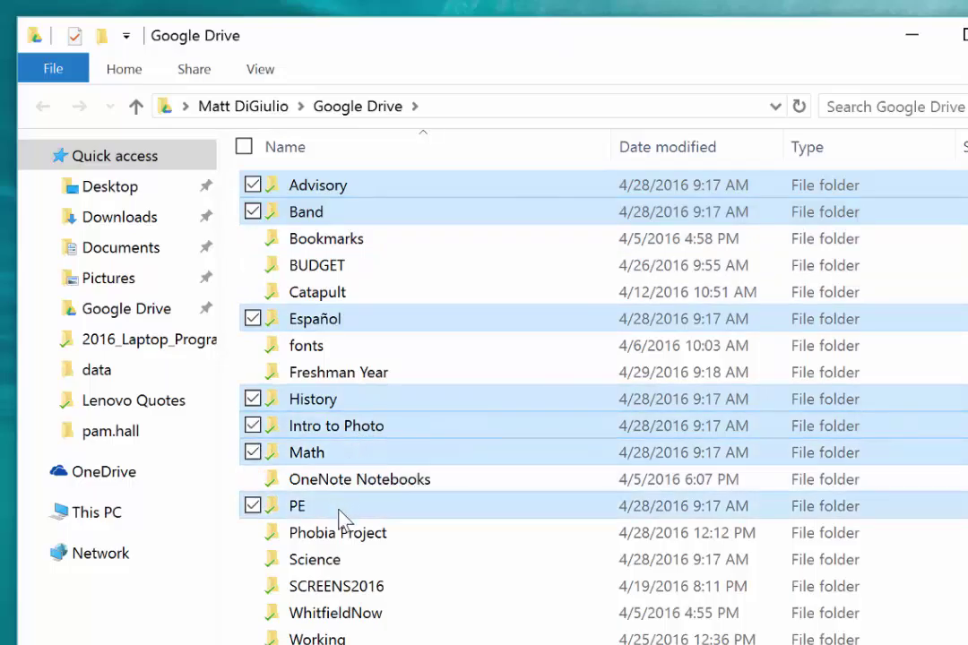
pyautogui.keyDown('ctrl'); pyautogui.click(346, 561); pyautogui.keyUp('ctrl')
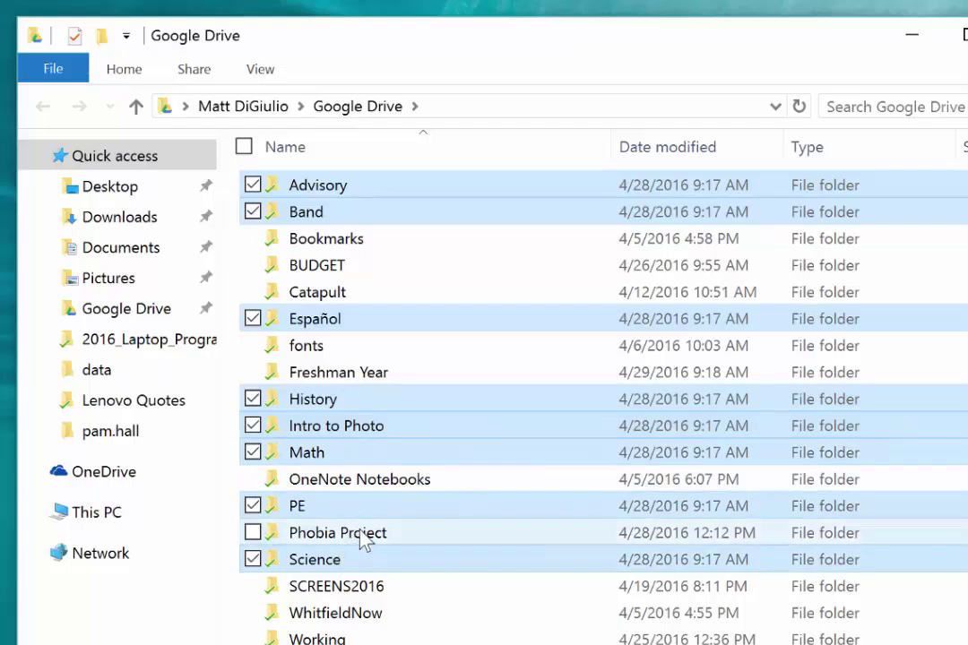
pyautogui.keyDown('ctrl'); pyautogui.click(363, 536); pyautogui.keyUp('ctrl')
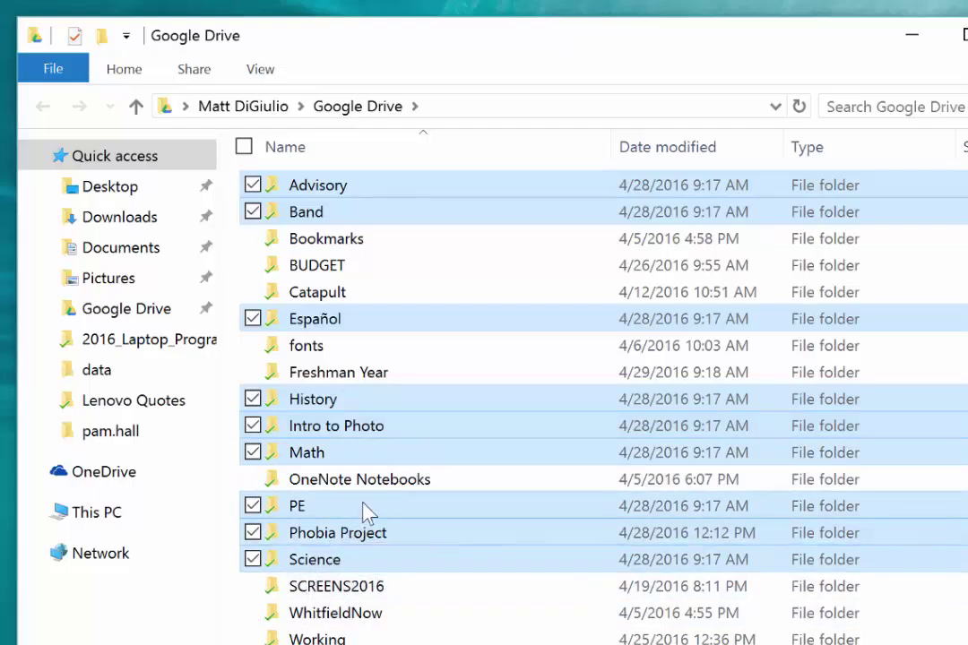
pyautogui.moveTo(358, 512); pyautogui.dragTo(421, 388)
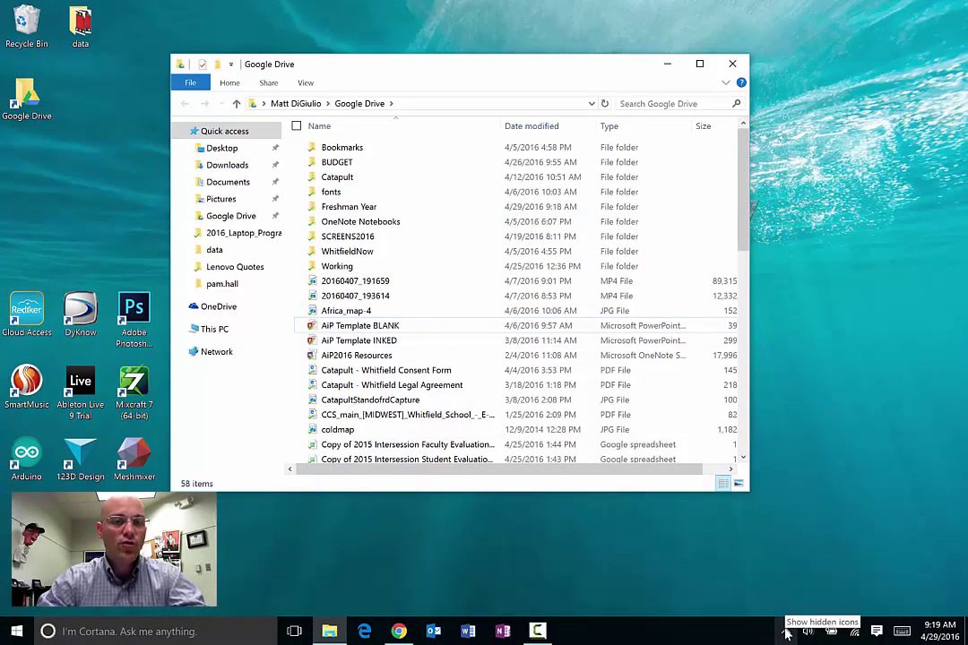
# Open Google Drive's sync Preferences from the tray icon
pyautogui.click(786, 633)
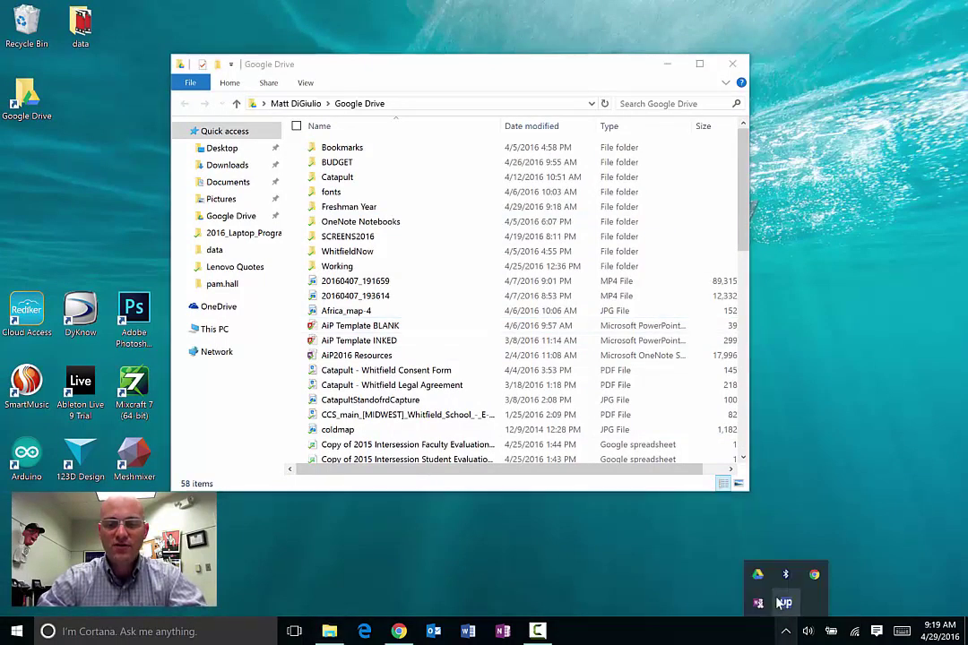
pyautogui.click(758, 576)
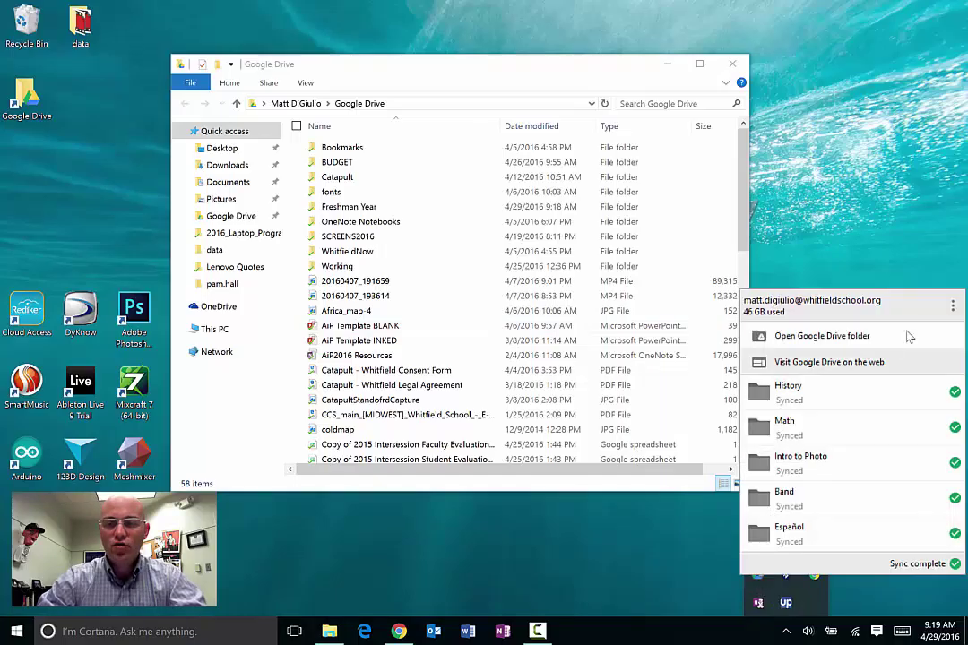
pyautogui.click(952, 306)
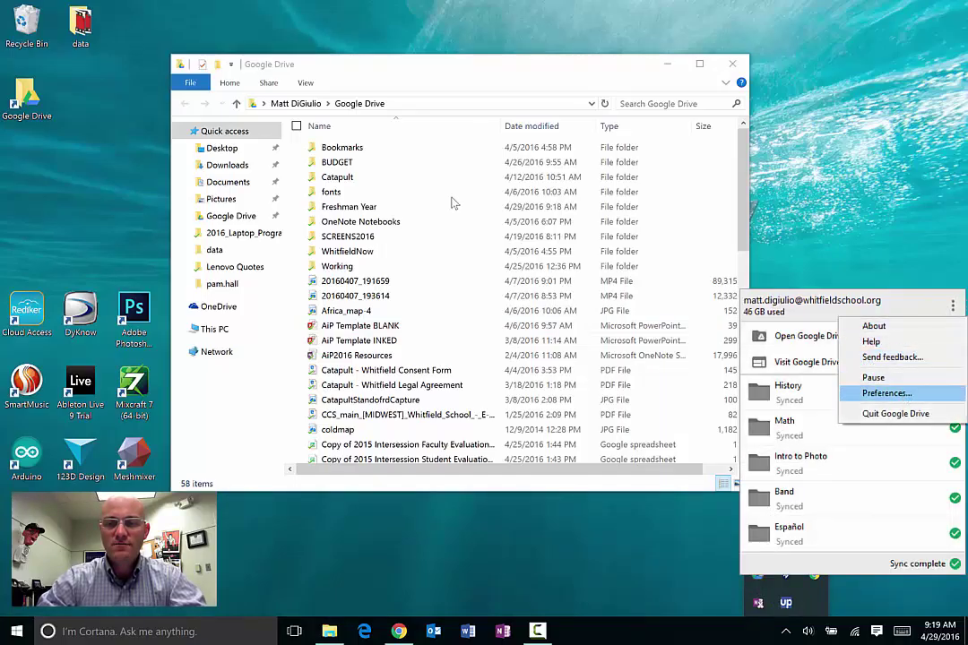
pyautogui.click(903, 394)
# Untick Freshman Year in Sync options, apply, and confirm removing it from the laptop
pyautogui.moveTo(453, 124); pyautogui.dragTo(658, 132)
pyautogui.moveTo(499, 70); pyautogui.dragTo(381, 77)
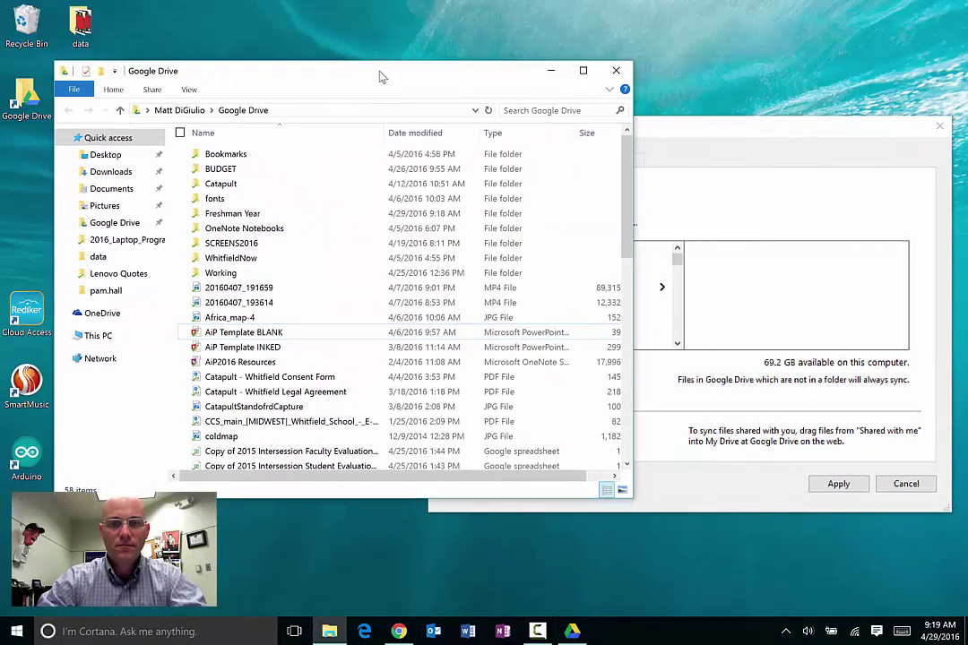
pyautogui.click(711, 121)
pyautogui.scroll(-4, 681, 347)
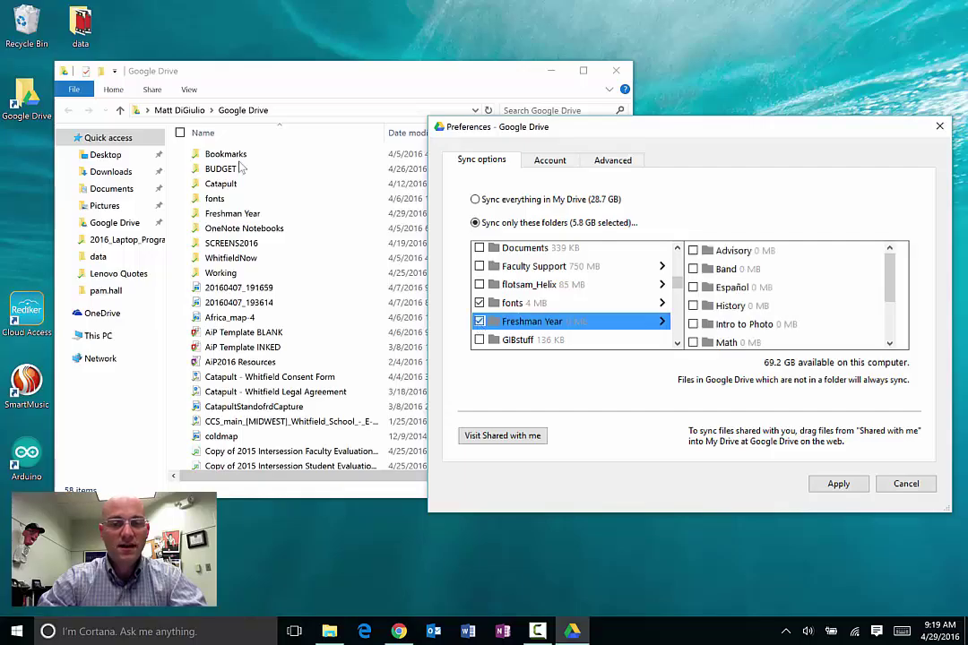
pyautogui.click(839, 484)
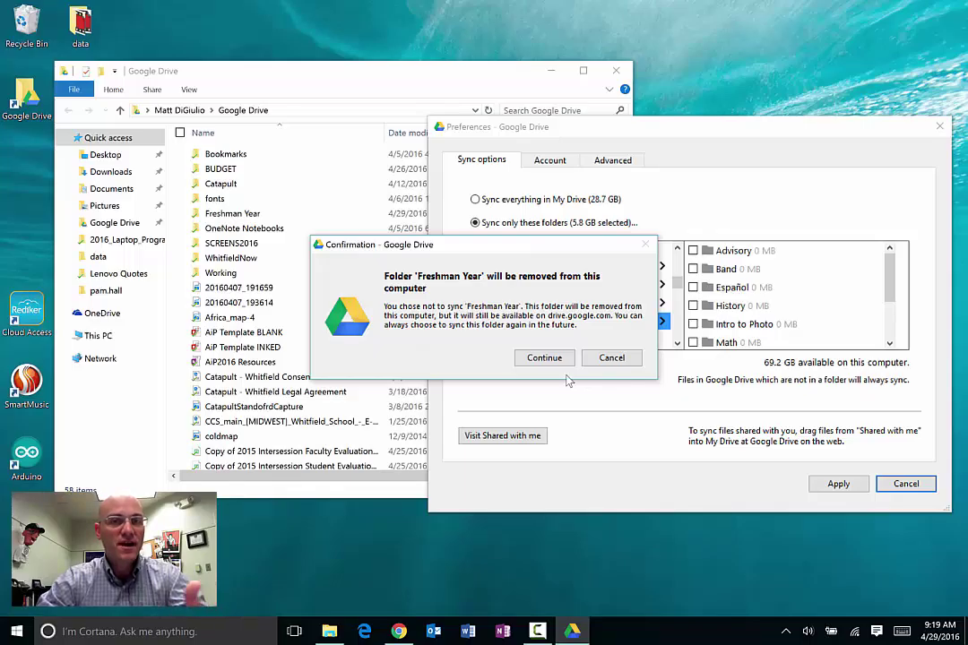
pyautogui.click(544, 358)
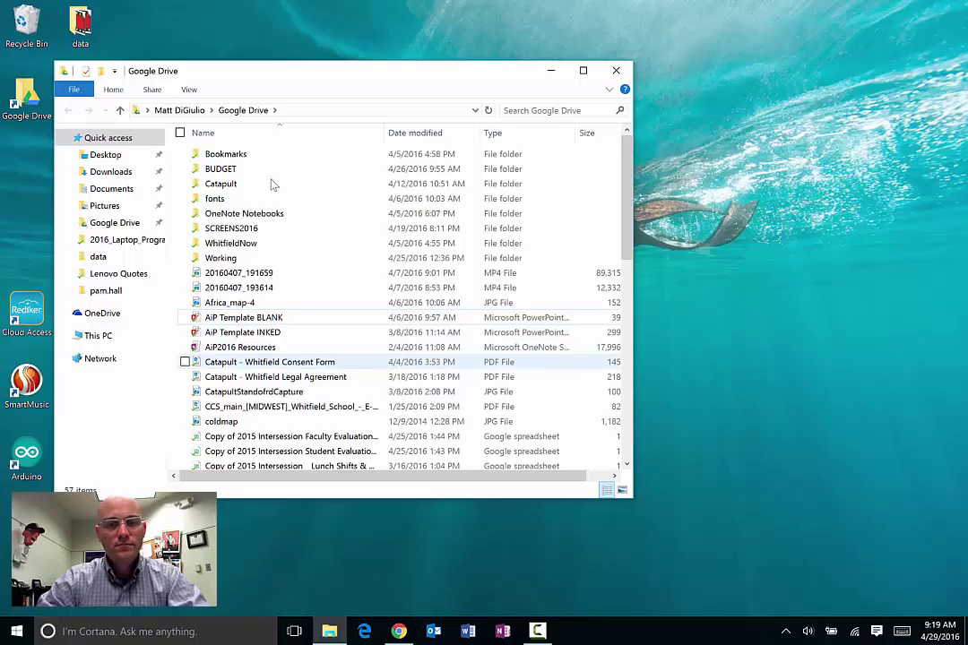